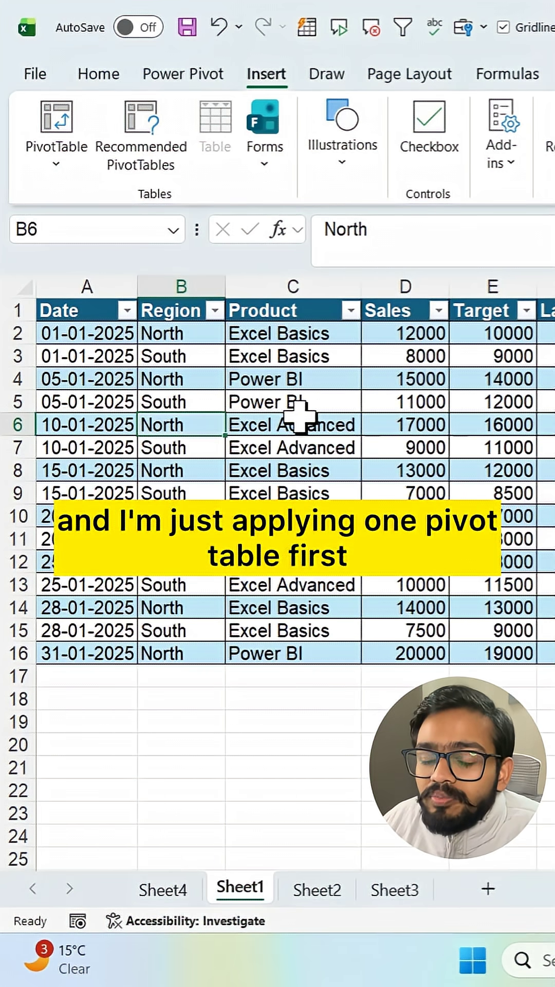
Step: Start a PivotTable from Table1 on a new worksheet and drag its settings dialog into view
click(64, 125)
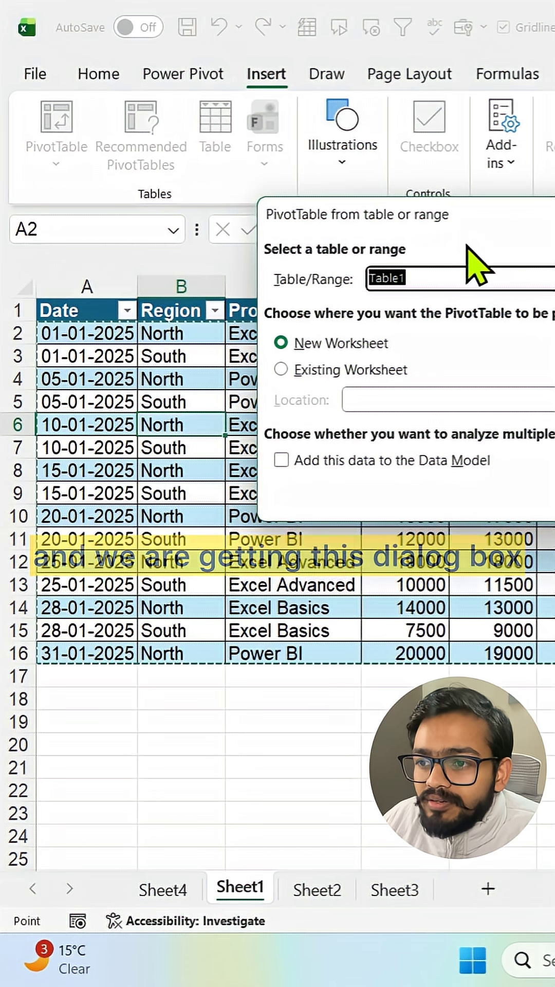
drag(473, 221, 251, 223)
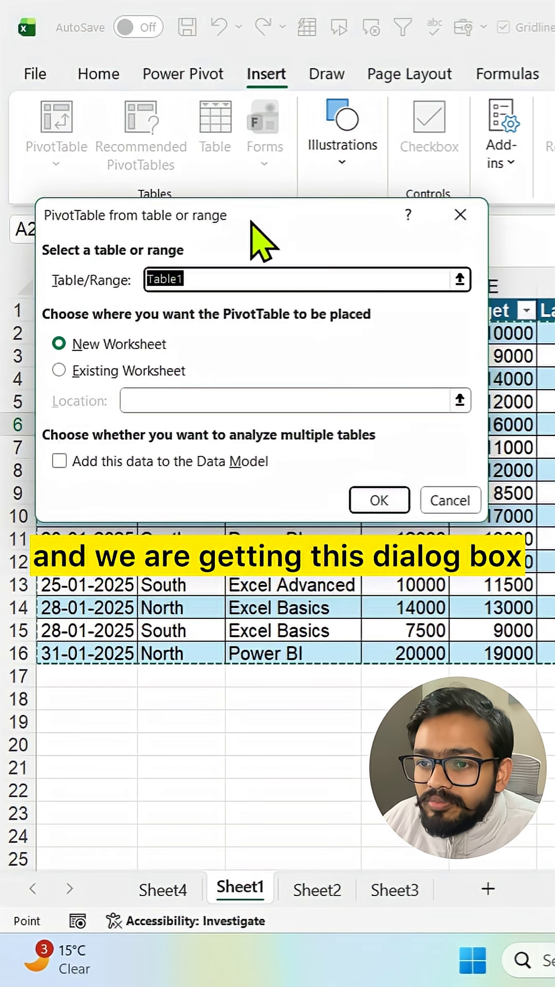
Step: Confirm the new-sheet pivot, then place Product in Rows, Region in Filters, and Sales in Values
click(378, 501)
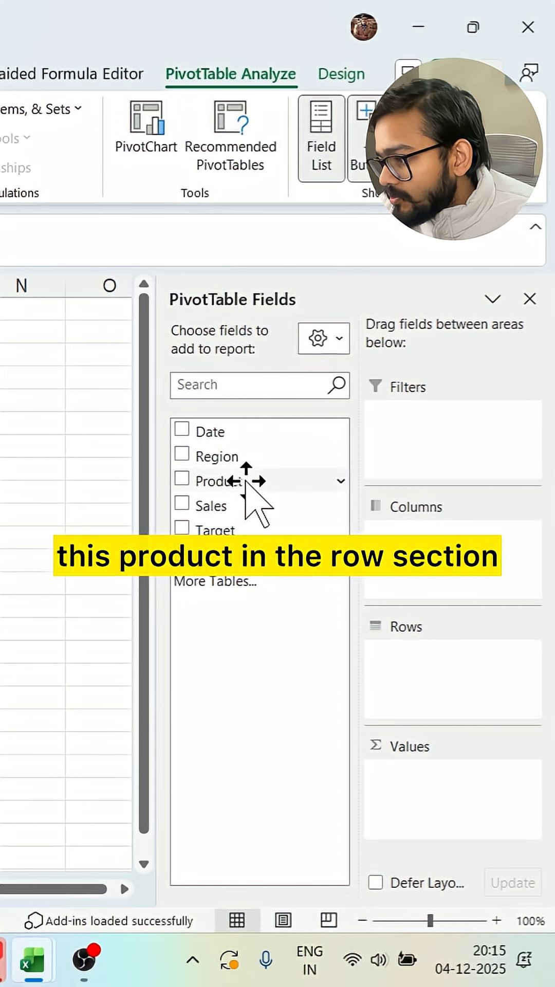
drag(255, 481, 451, 683)
drag(231, 456, 489, 461)
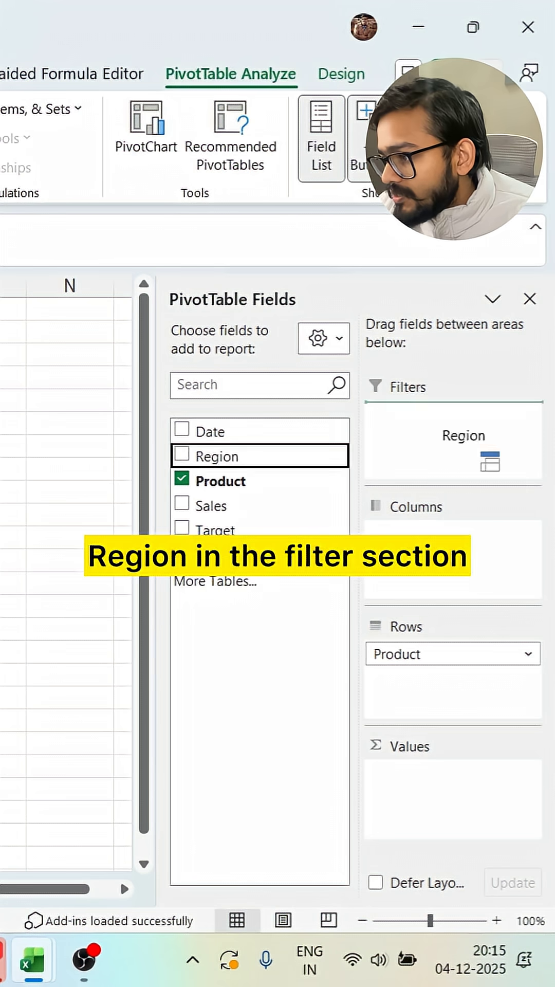
drag(205, 506, 421, 771)
mouse_move(302, 533)
mouse_down()
mouse_move(424, 720)
mouse_move(423, 780)
mouse_up()
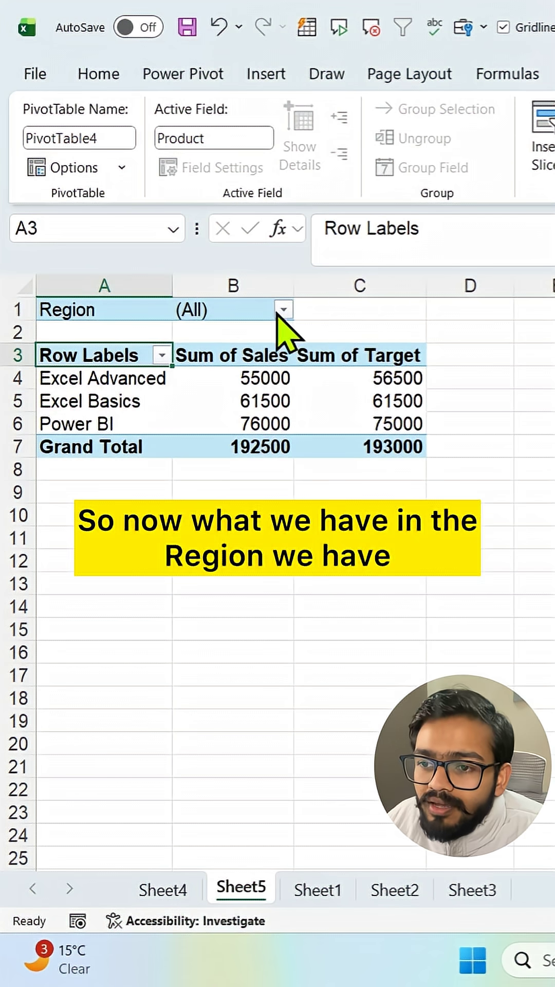
click(282, 311)
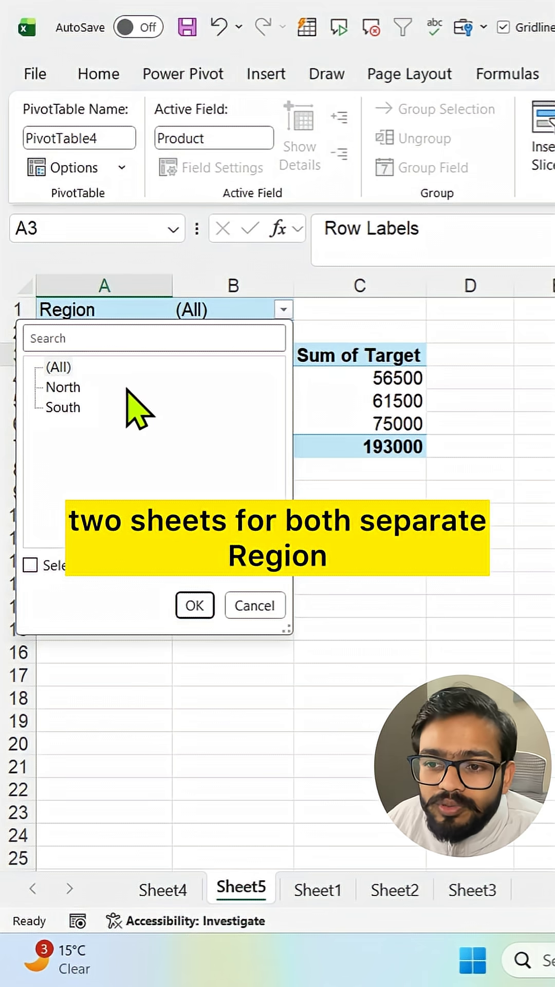
click(315, 419)
click(214, 383)
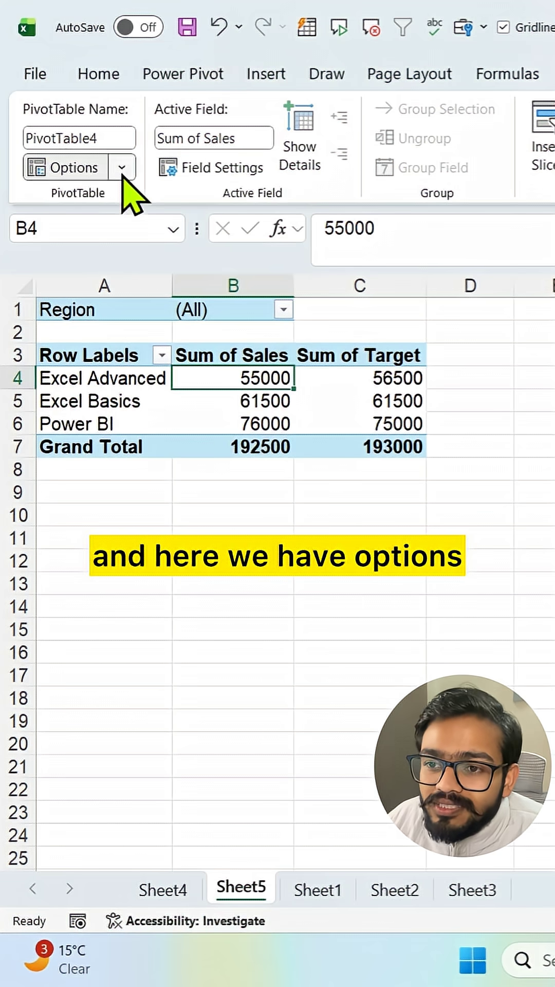
Step: Run Show Report Filter Pages on Region to generate the North and South sheets
click(122, 175)
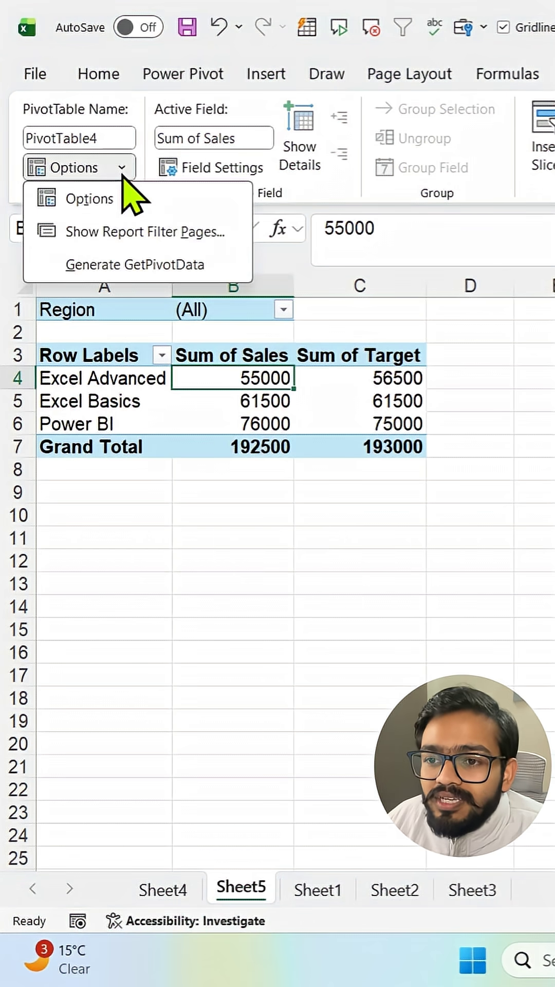
click(95, 231)
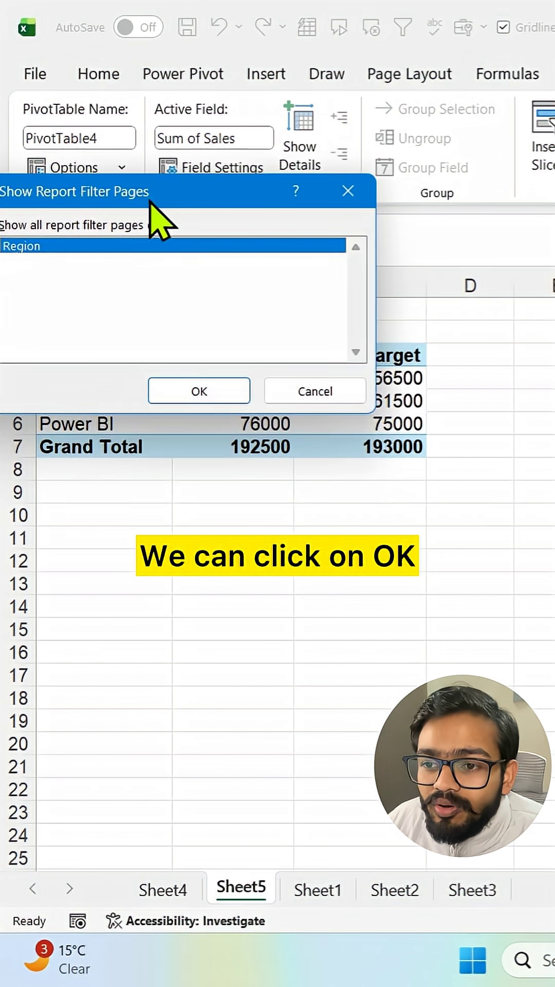
click(192, 397)
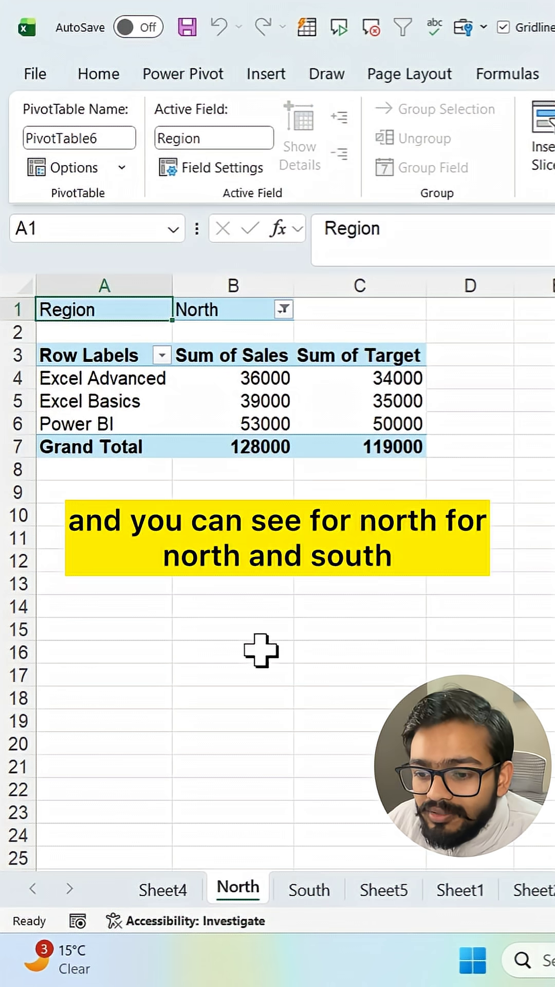
Step: Move the Sheet4 tab after the South sheet and open the North sheet
click(182, 891)
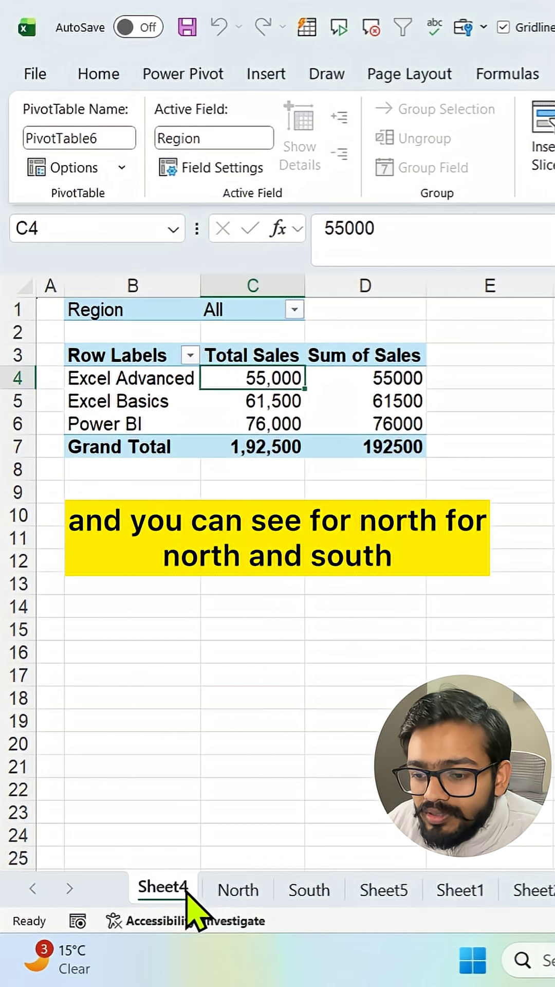
drag(379, 907, 363, 902)
click(162, 894)
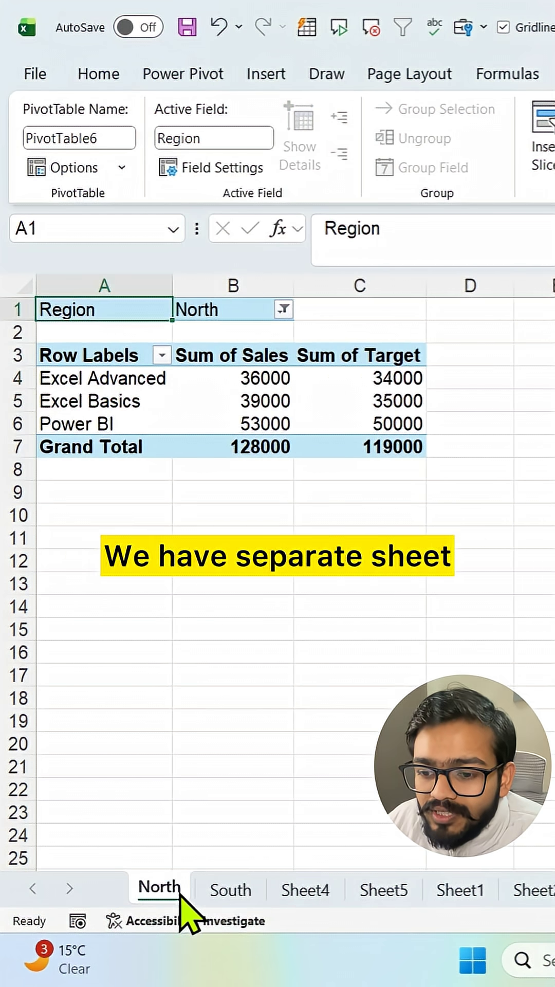
Step: Compare the North and South pivot sheets, ending on South with 64500 sales and 74000 target
click(203, 894)
click(165, 895)
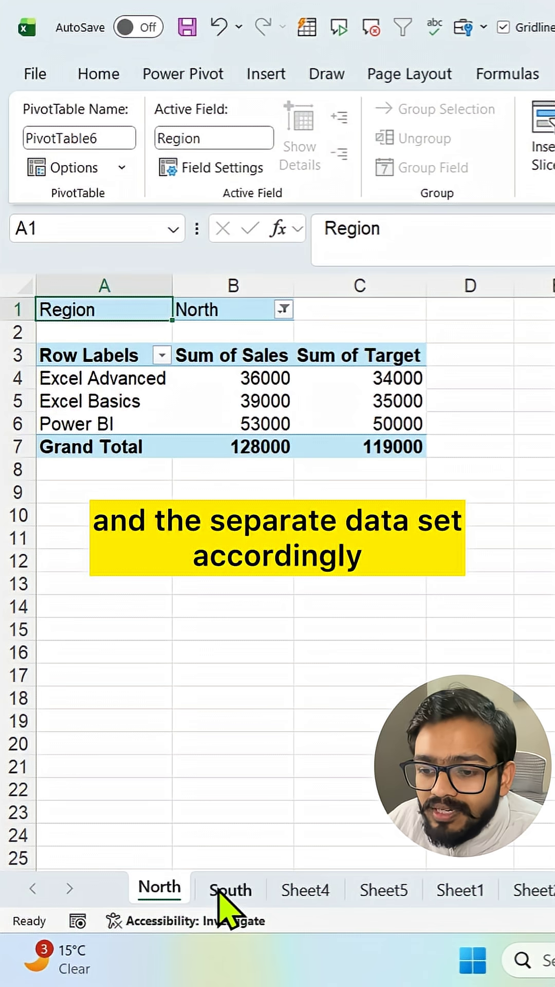
click(218, 891)
click(165, 894)
click(220, 894)
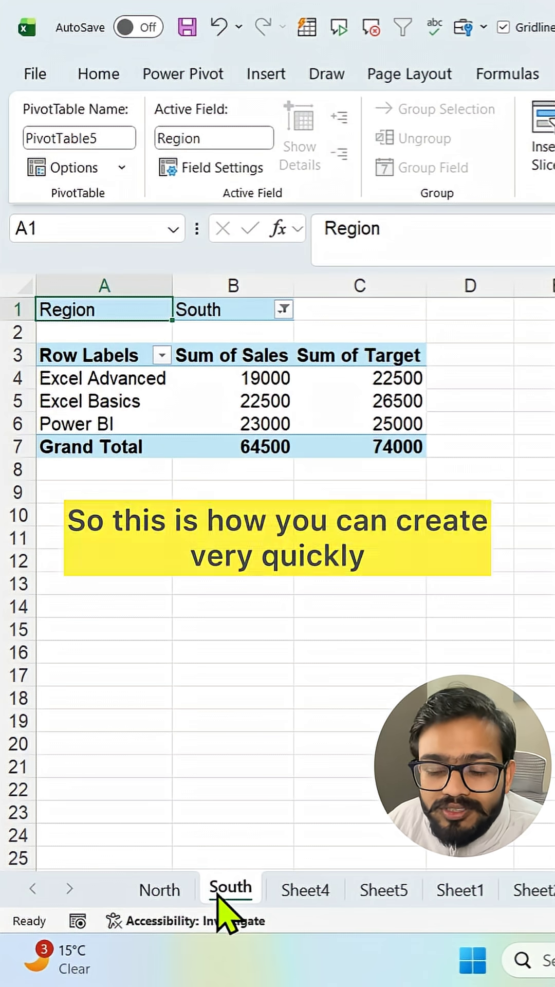